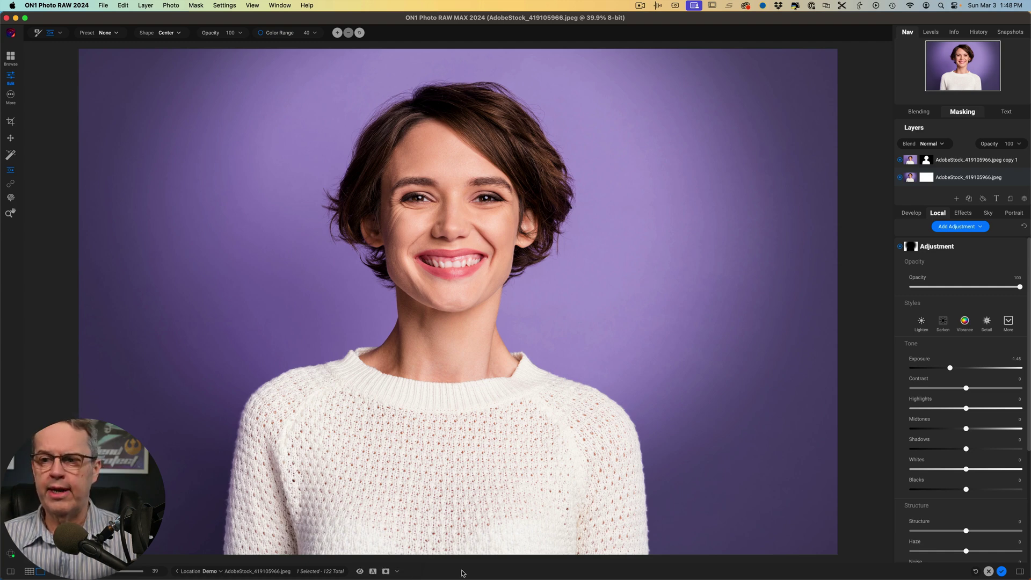
- Toggle the Preview off and back on to compare the vignette with the original portrait
click(360, 572)
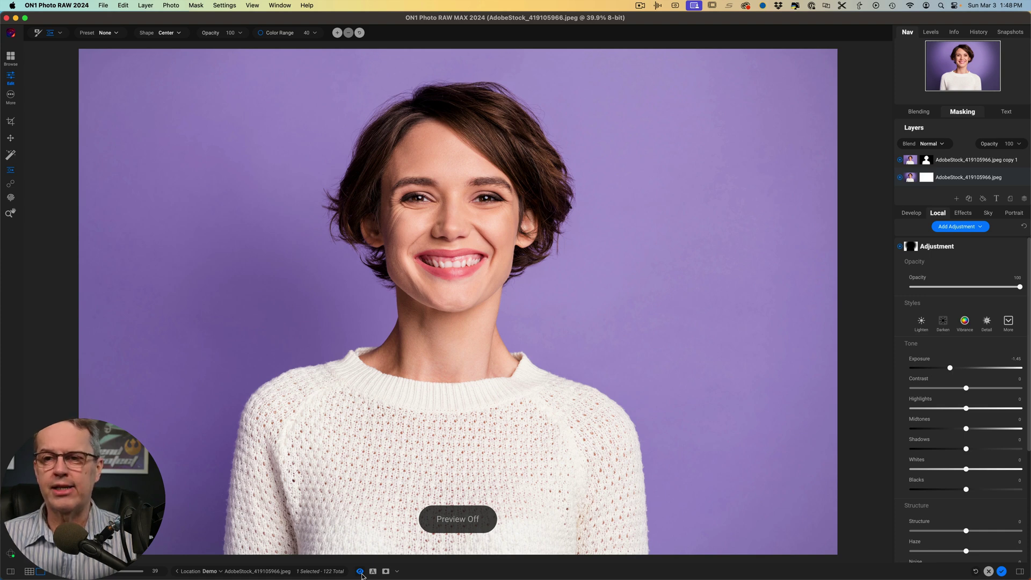
click(360, 572)
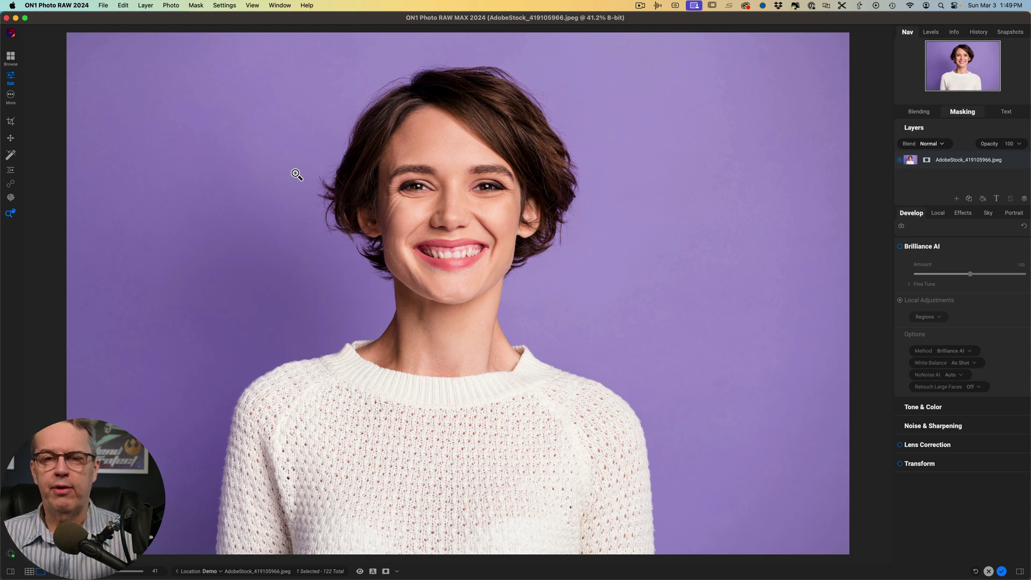
- Duplicate the AdobeStock_419105966.jpeg layer in the Effects panel, confirming Add Layer
key(super+3)
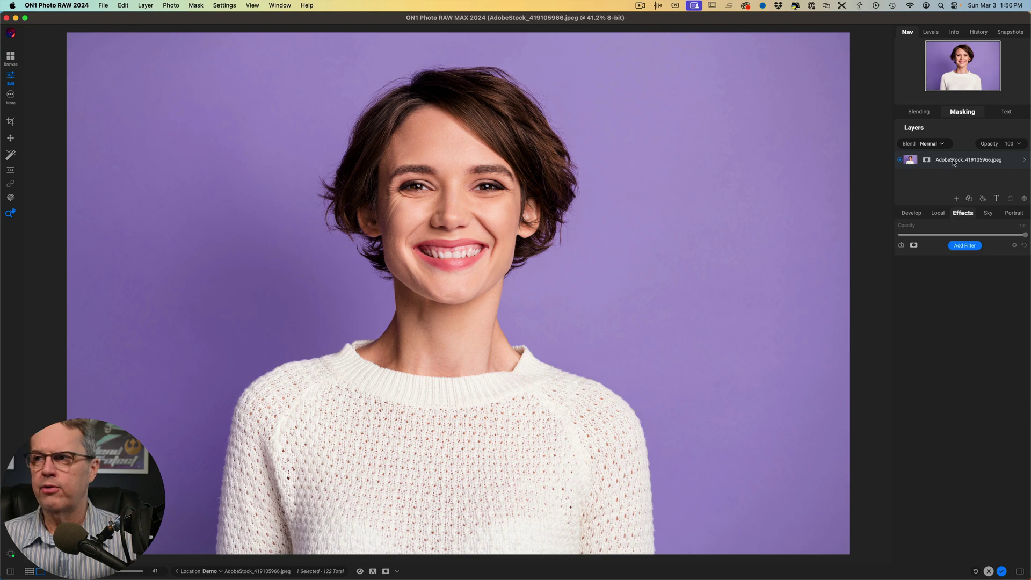
right_click(954, 163)
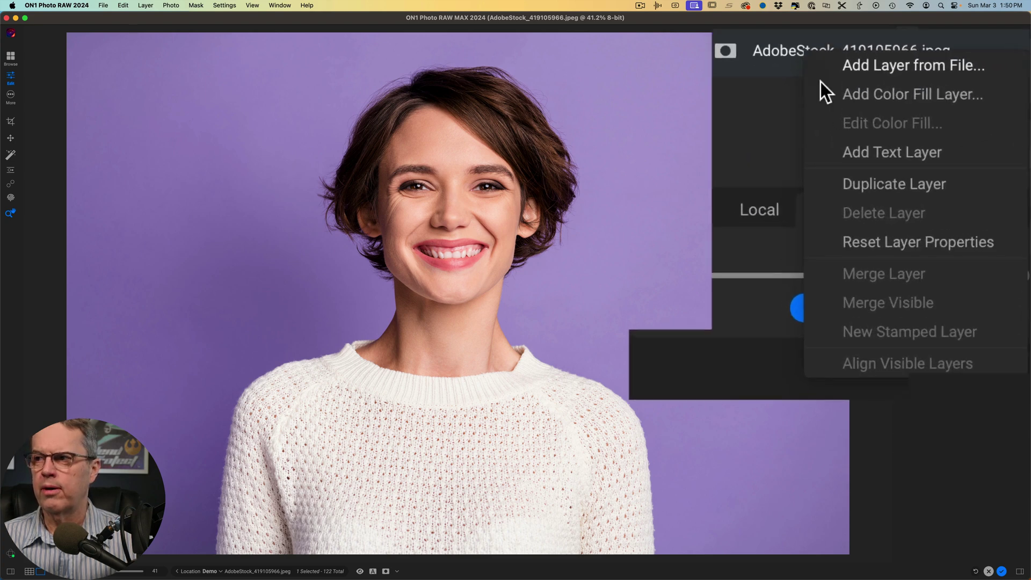
click(856, 177)
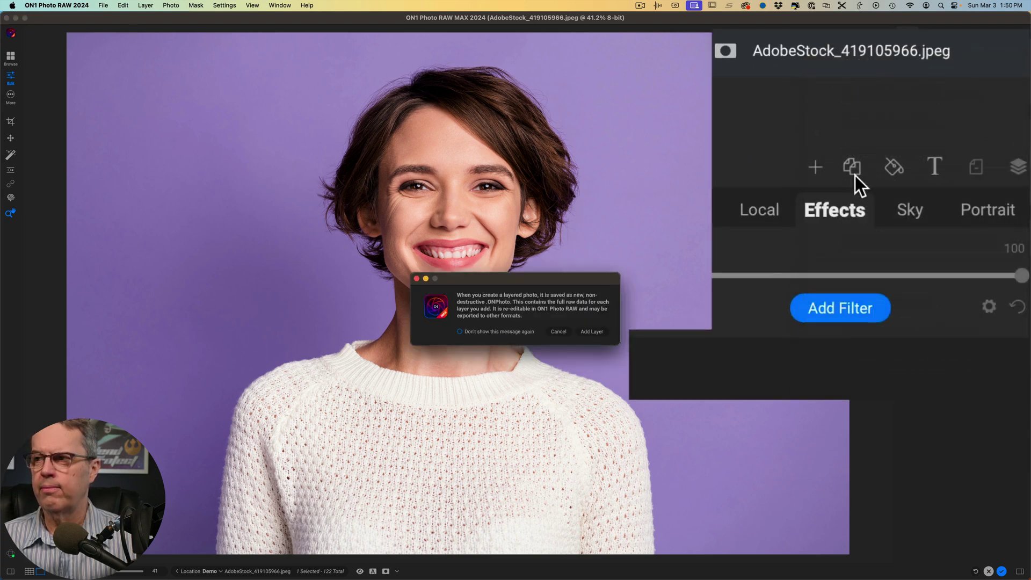
click(592, 332)
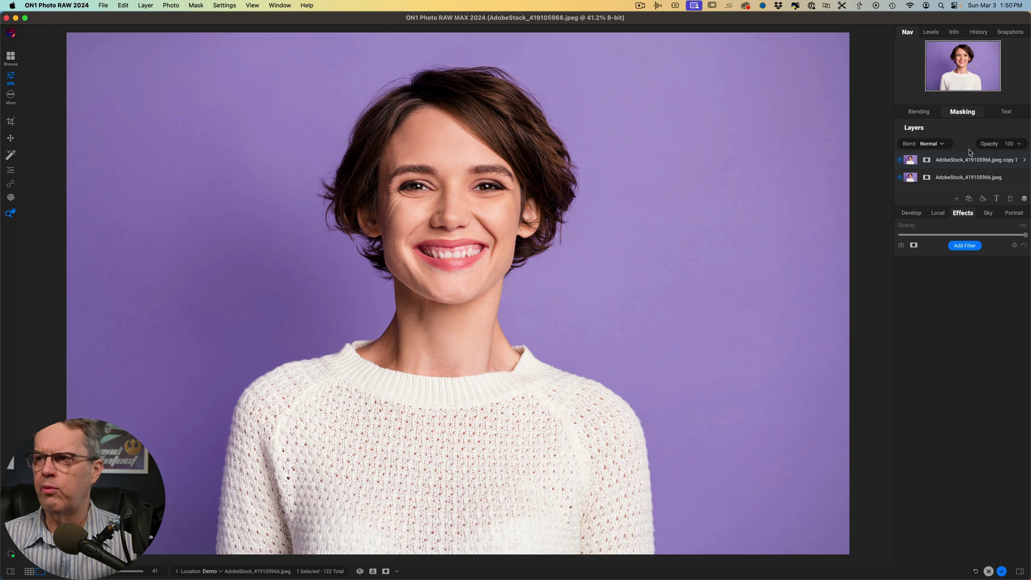
- Apply a Mask AI with the People region to the copy layer
click(962, 111)
click(957, 127)
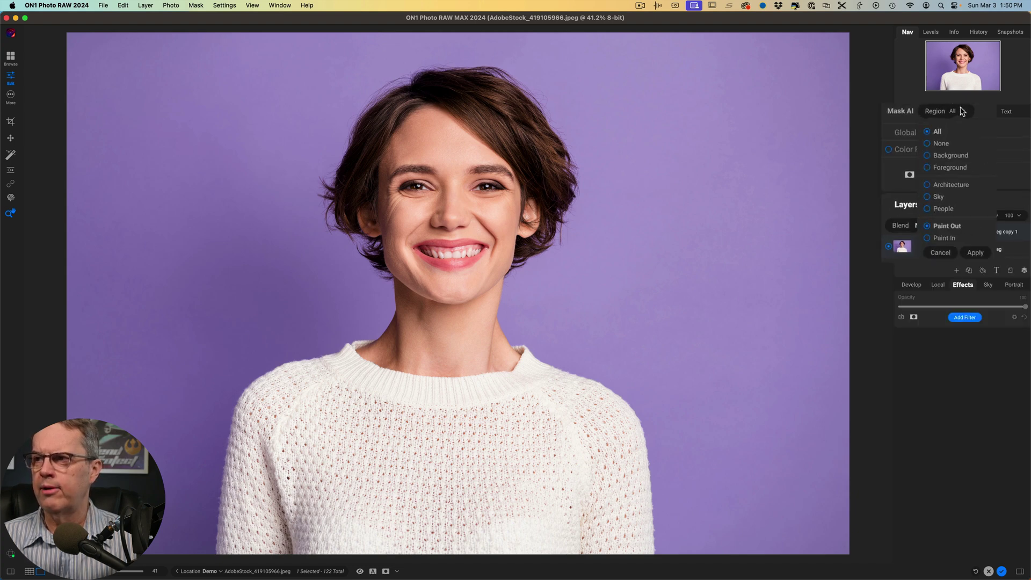
click(932, 215)
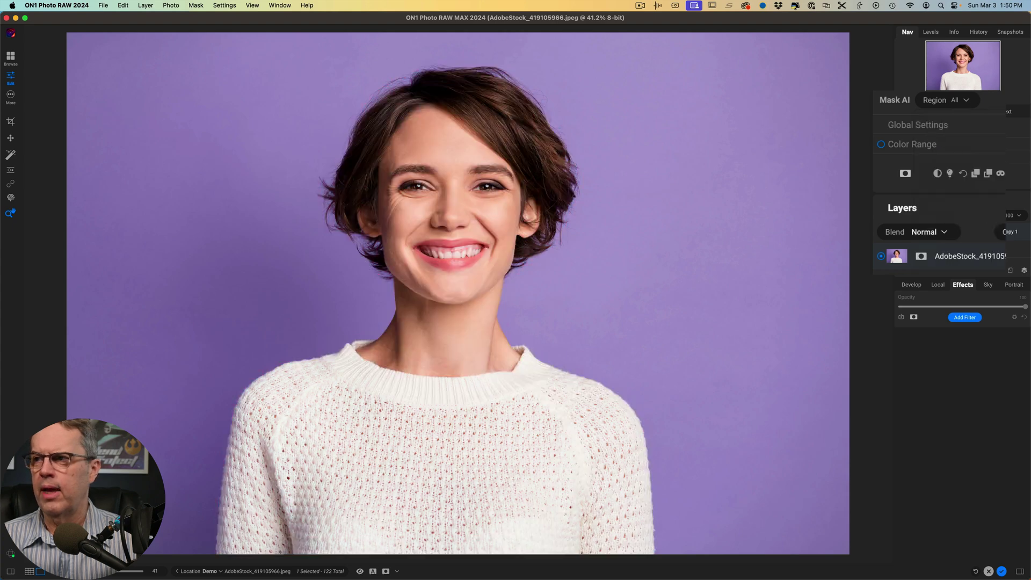
click(966, 101)
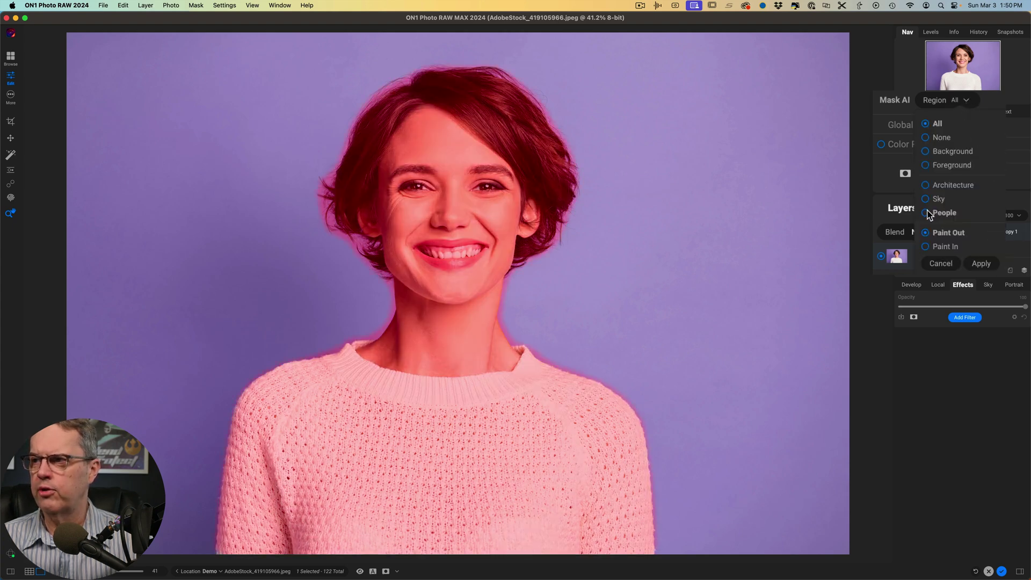
click(930, 214)
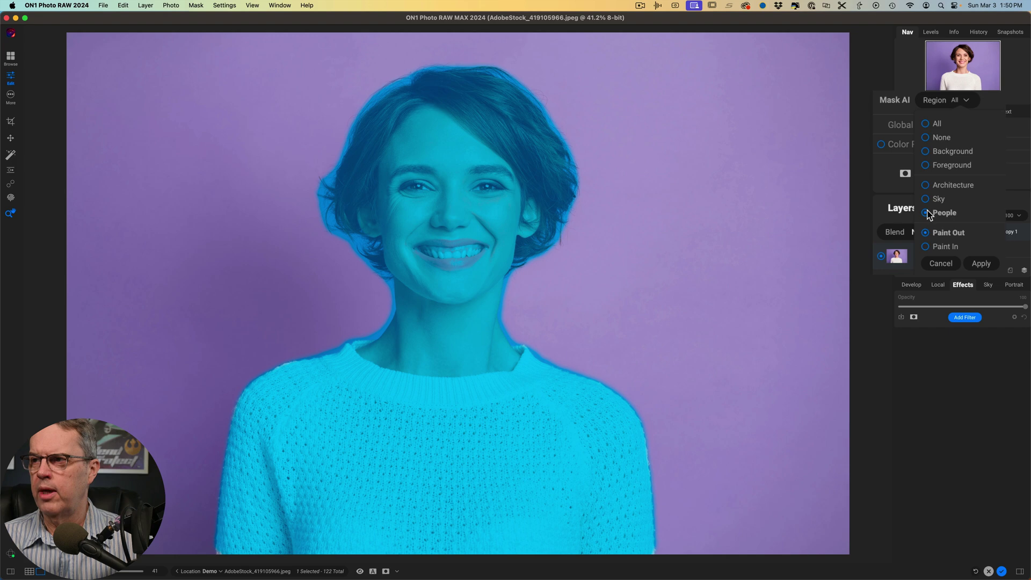
click(974, 263)
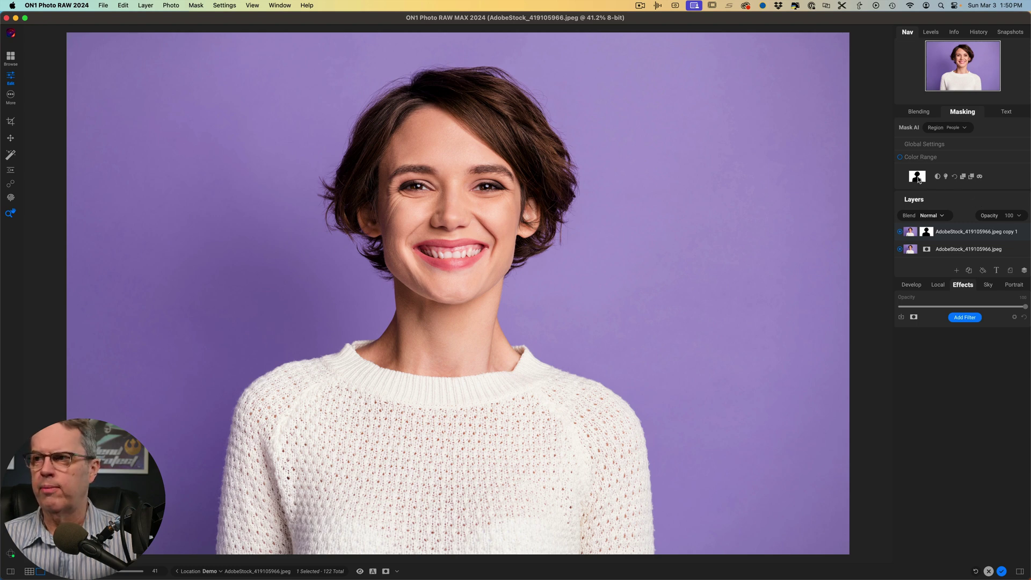
- Select the original bottom layer and switch to the Masking Brush
scroll(940, 172, down, 3)
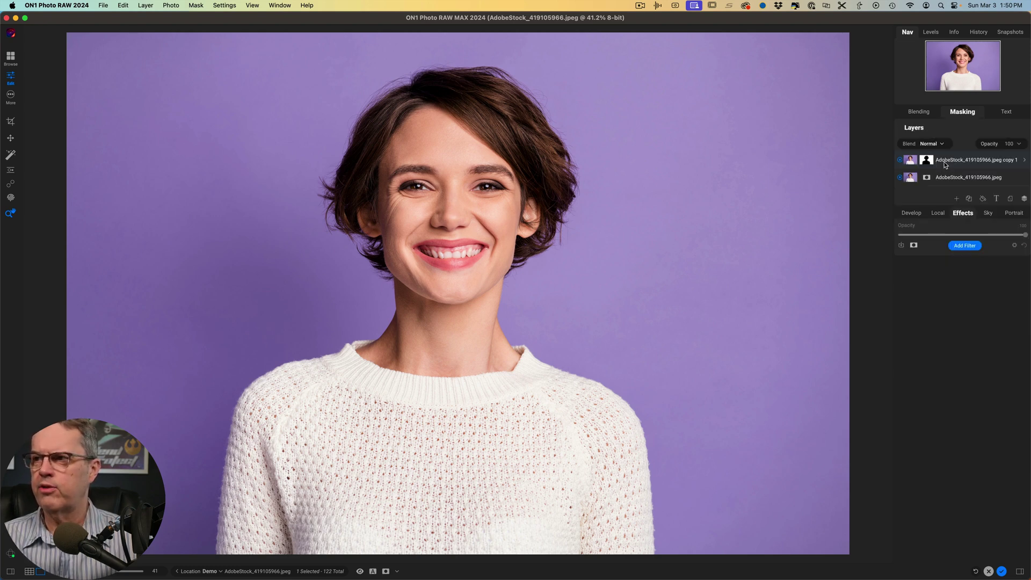
click(943, 176)
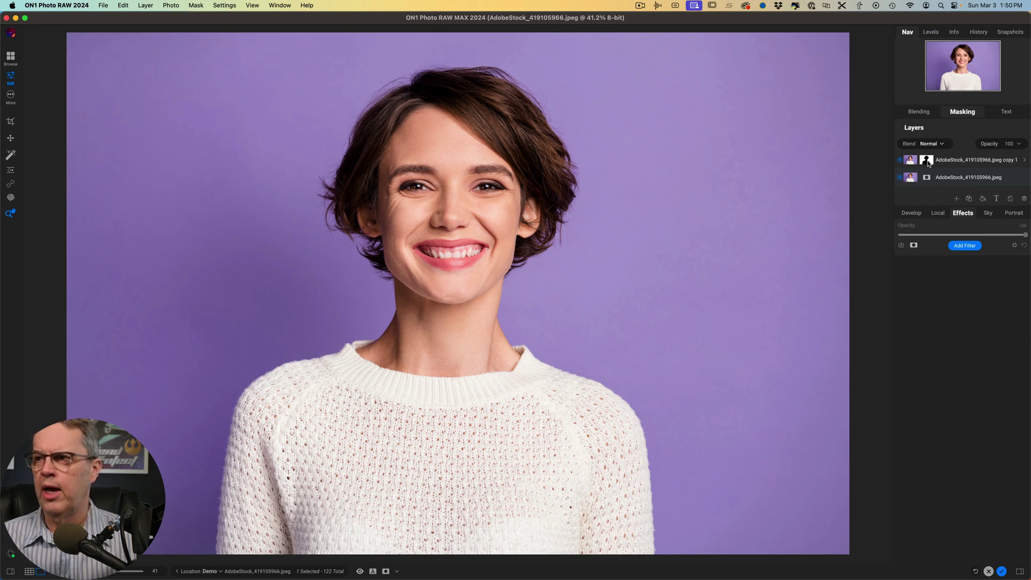
key(b)
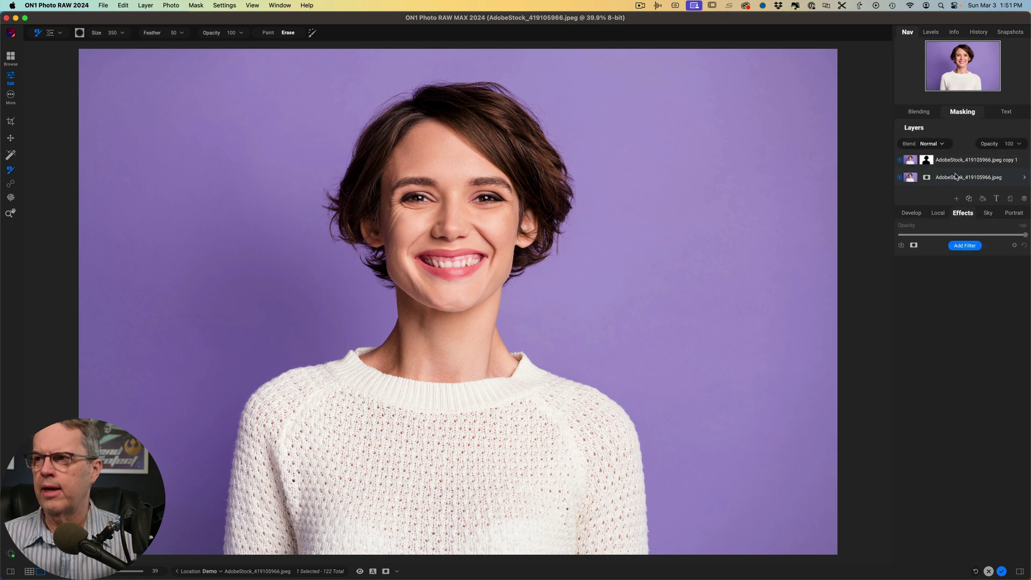
- Give the bottom layer an inverted Mask AI person mask, leaving only the purple background
click(962, 112)
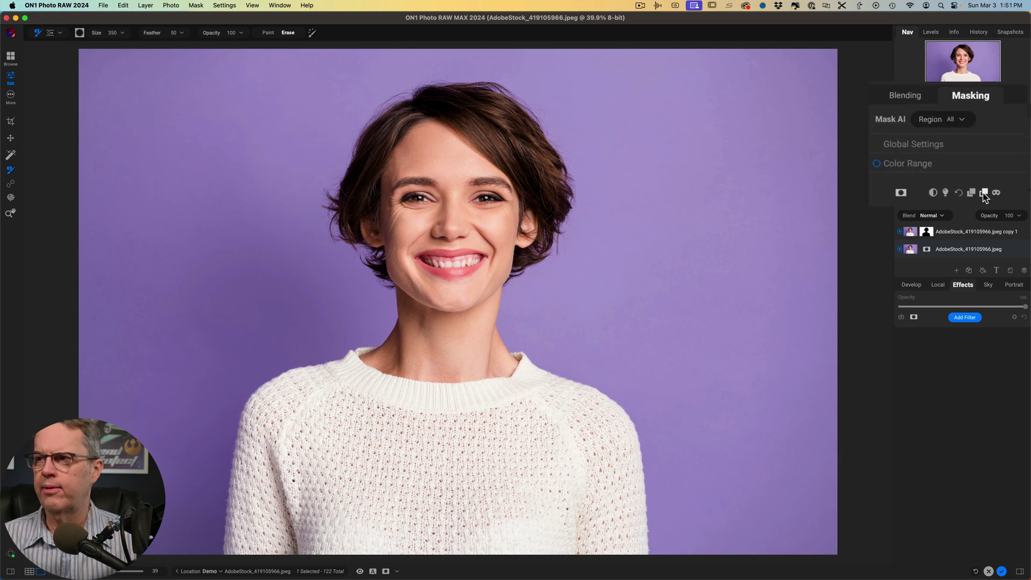
click(972, 177)
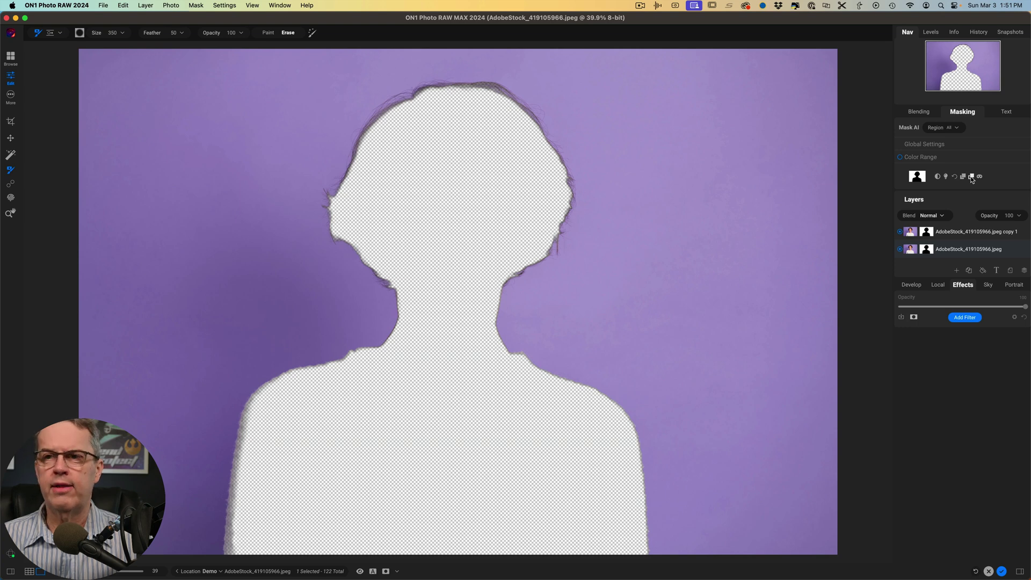
click(972, 176)
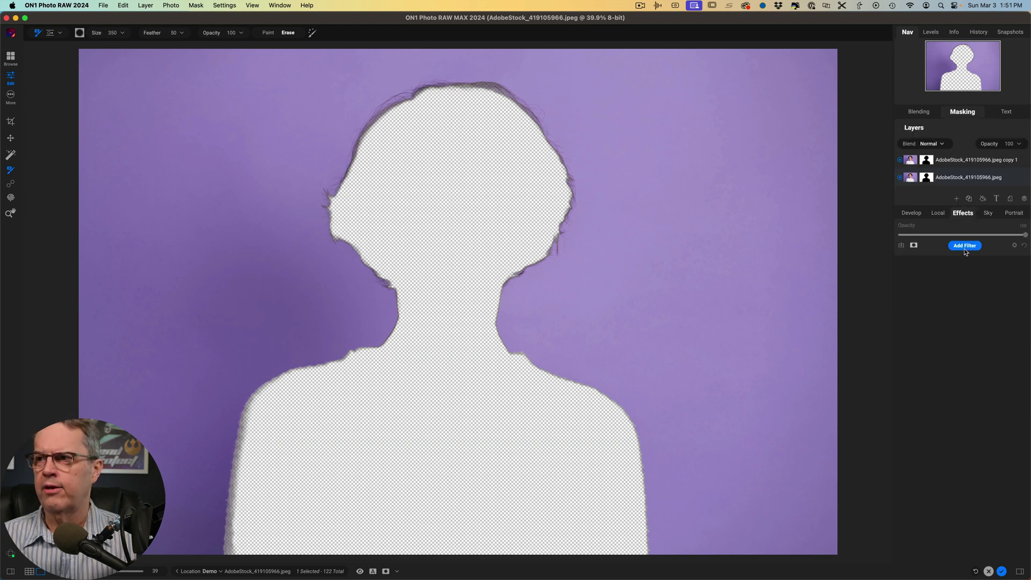
click(937, 213)
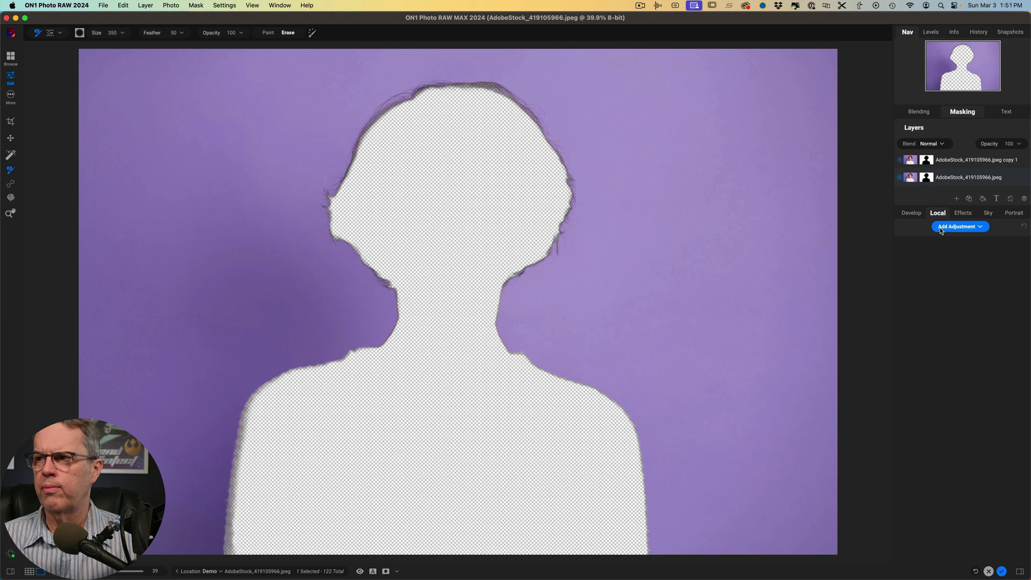
- Add a new local adjustment whose mask uses a People Mask AI selection
click(962, 227)
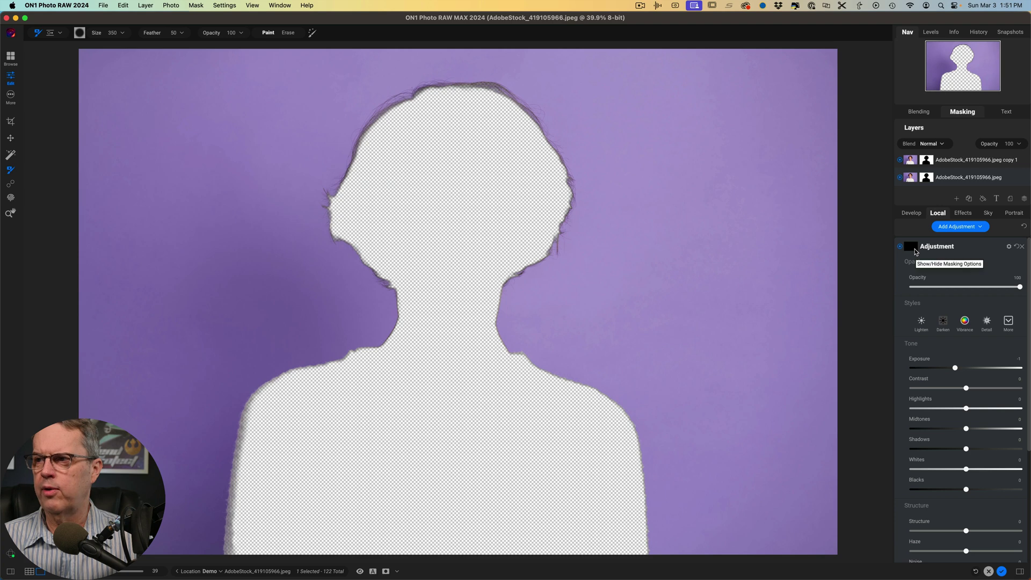
click(965, 112)
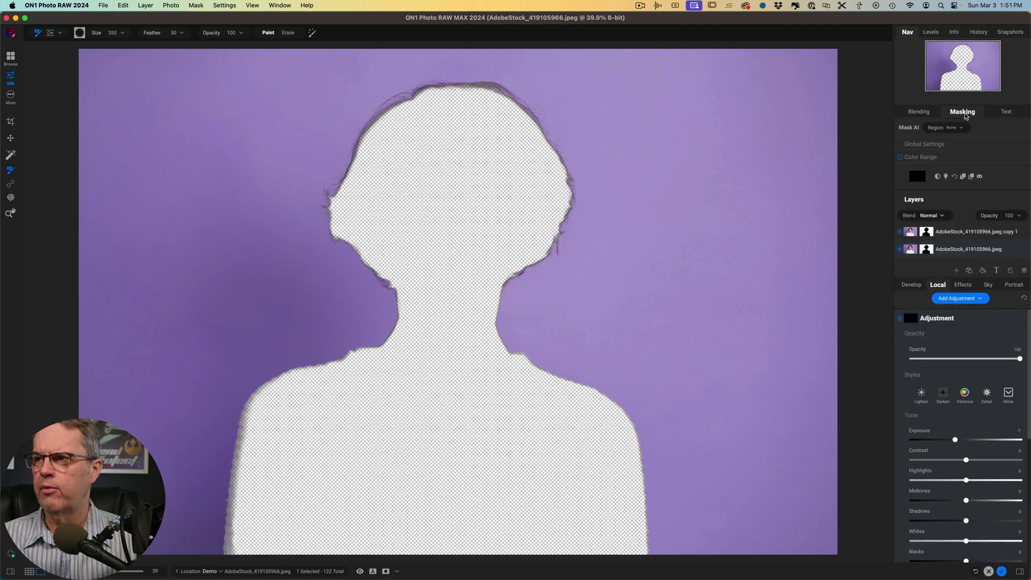
click(973, 178)
key(z)
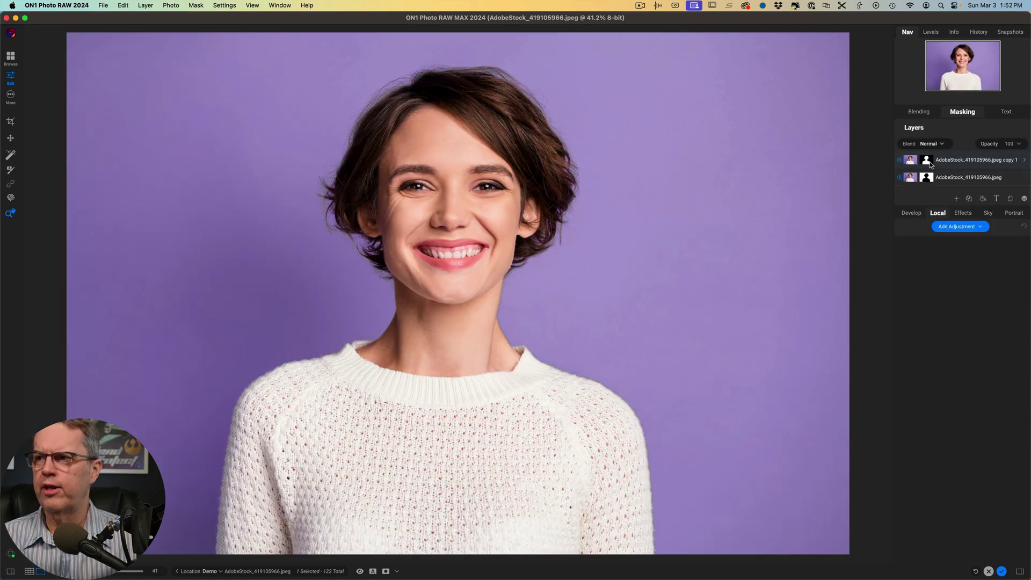
- Start a new masked adjustment with a Center-shaped radial Gradient Mask placed on her face
key(b)
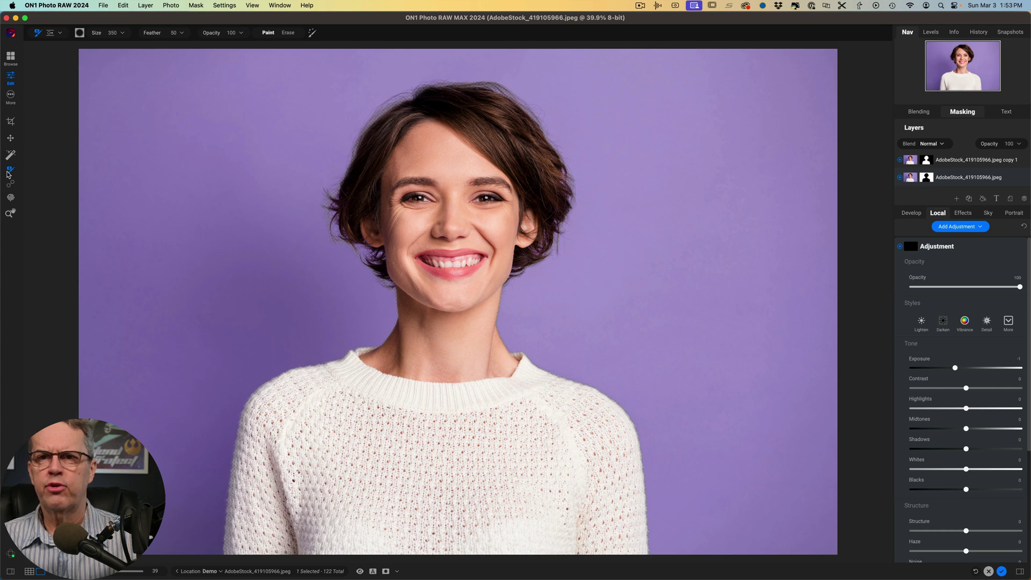
key(alt)
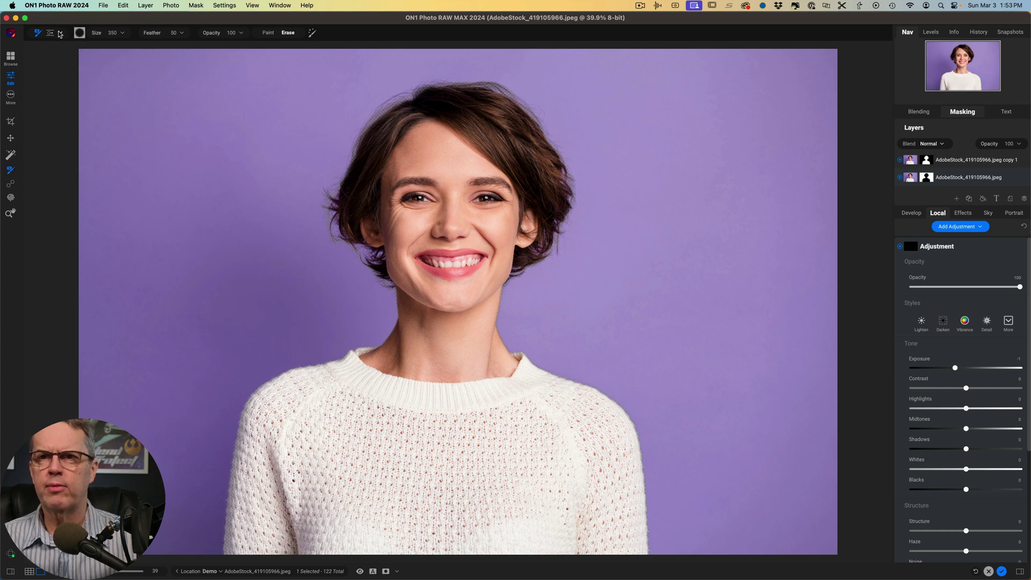
click(60, 33)
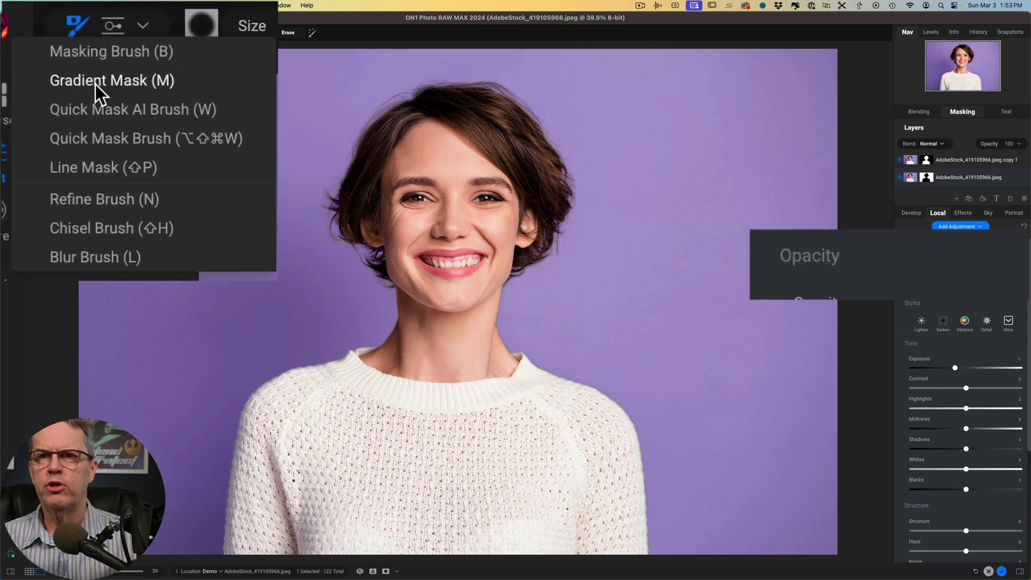
click(44, 53)
click(142, 33)
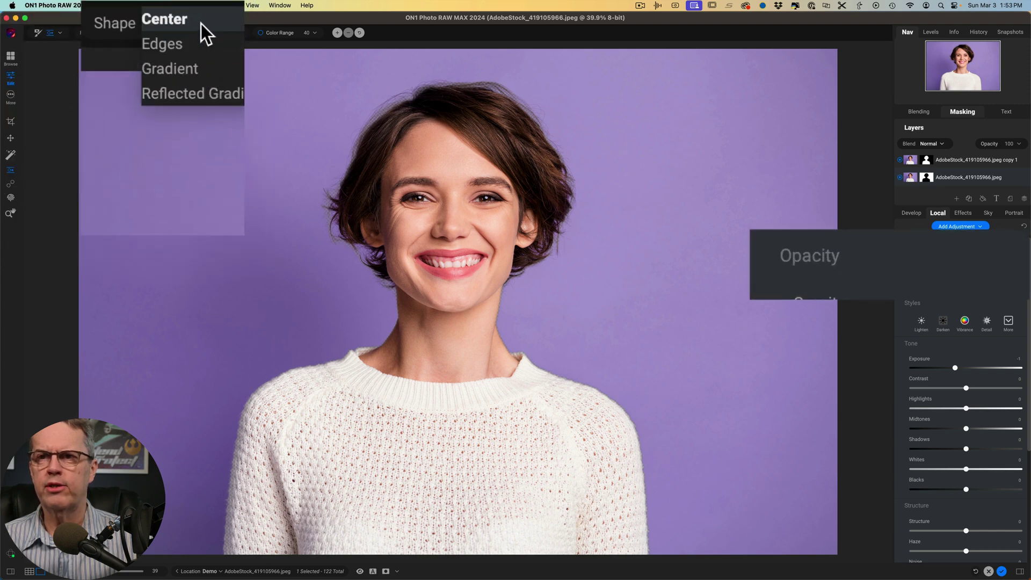
click(179, 33)
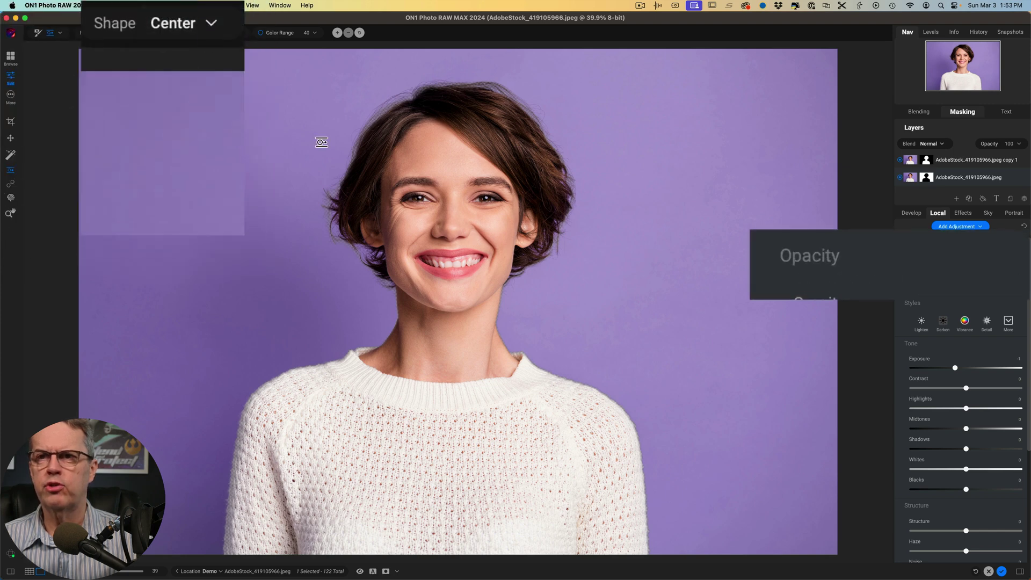
click(451, 232)
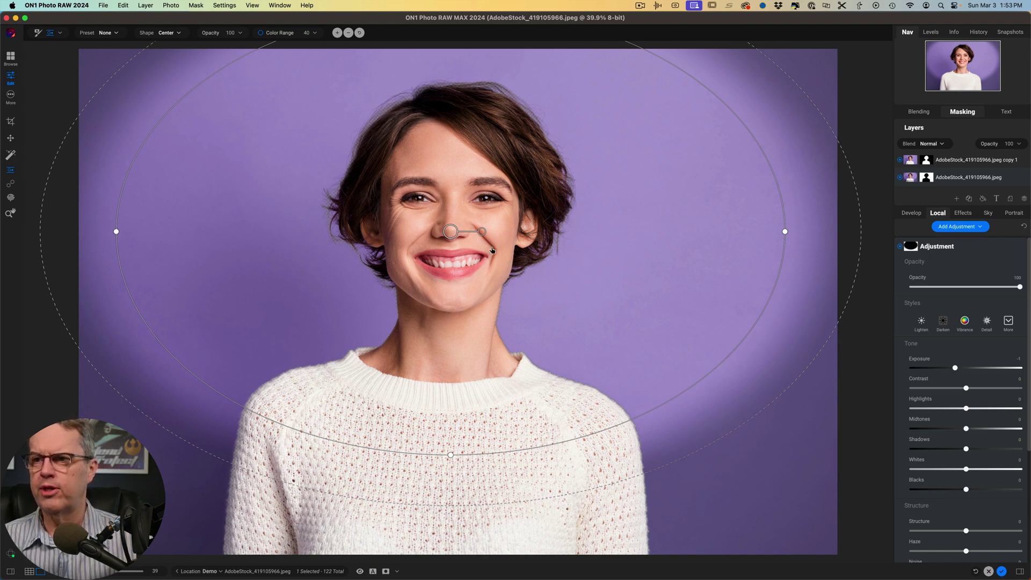
- Rotate, narrow and round the gradient ellipse, widening its soft outer falloff
drag(483, 232, 522, 267)
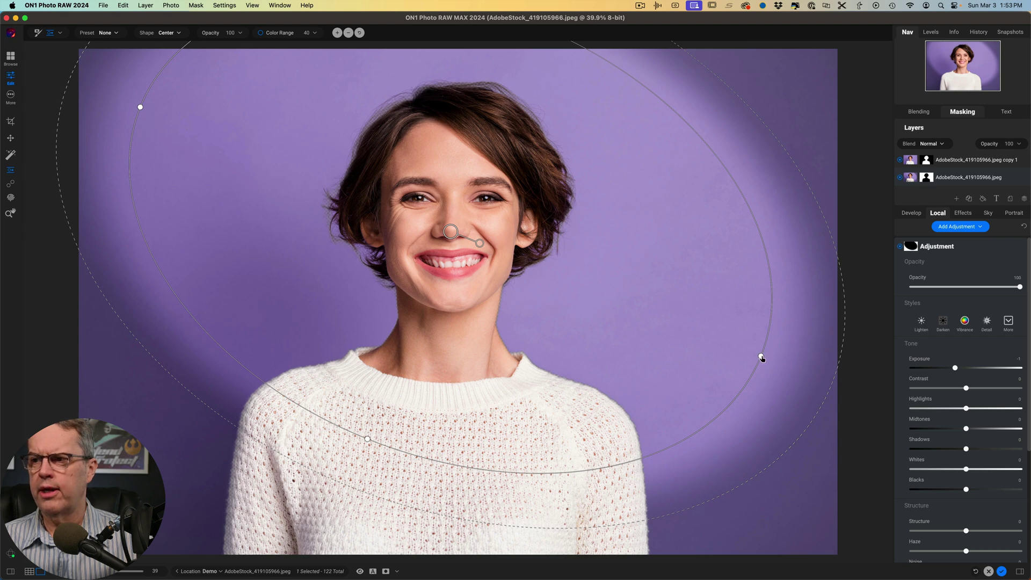
drag(762, 357, 660, 305)
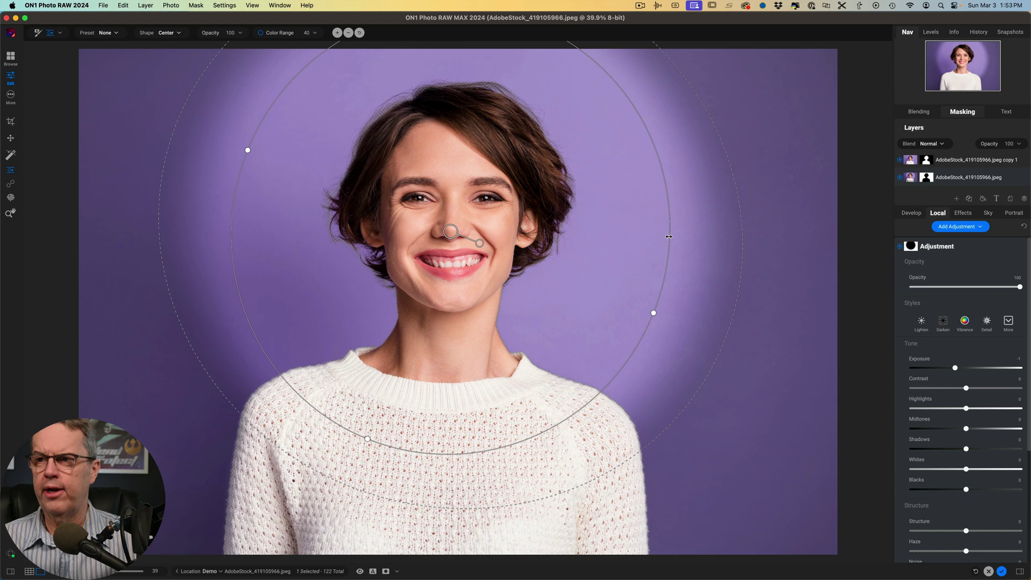
drag(668, 237, 639, 236)
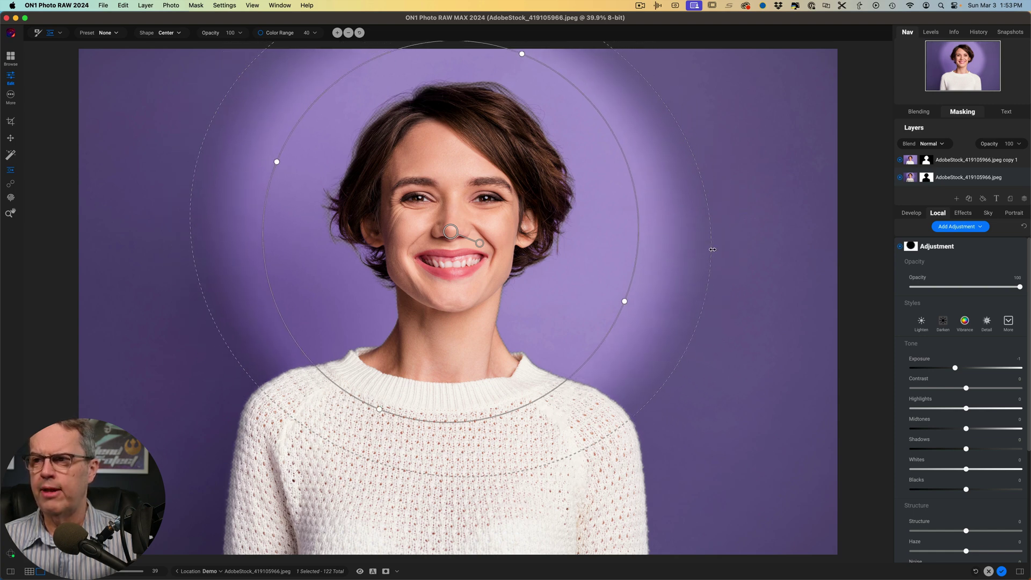
drag(713, 249, 799, 268)
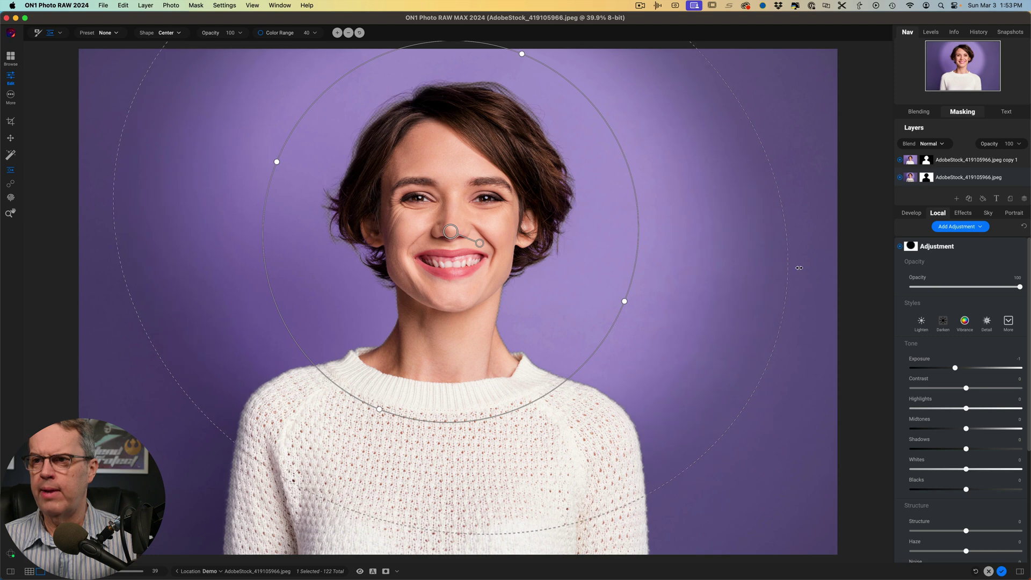
drag(480, 242, 446, 262)
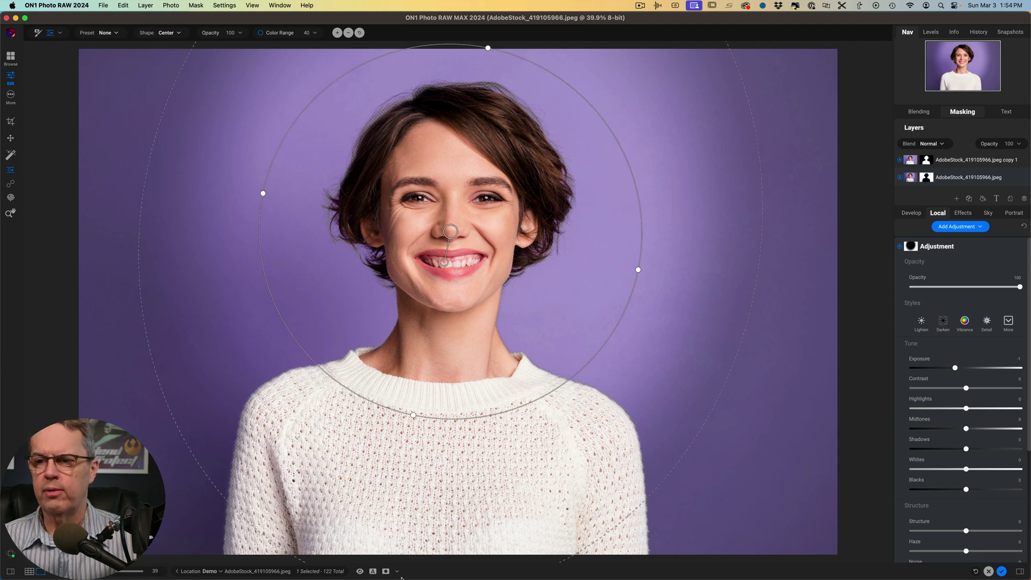
click(360, 571)
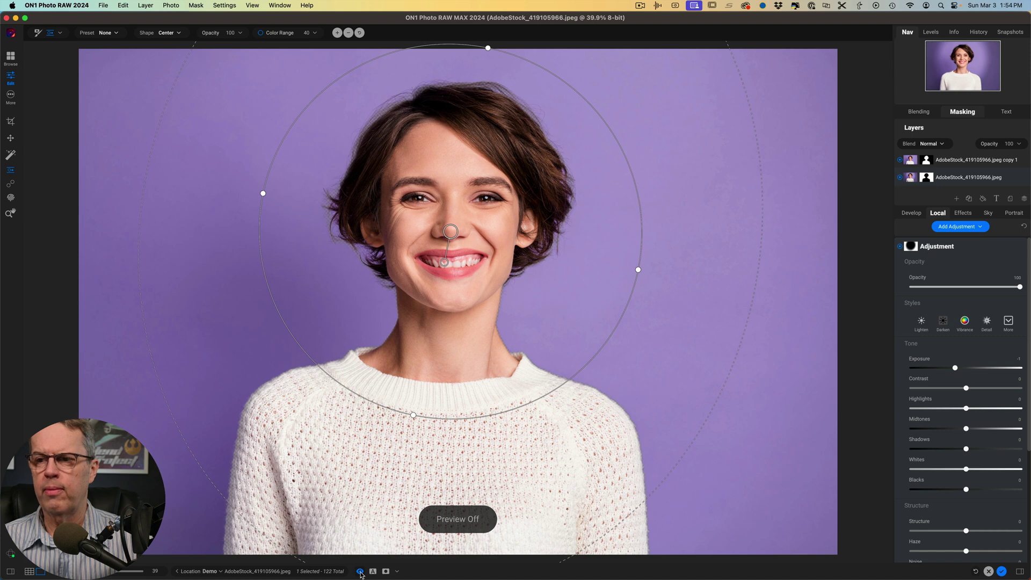
click(360, 573)
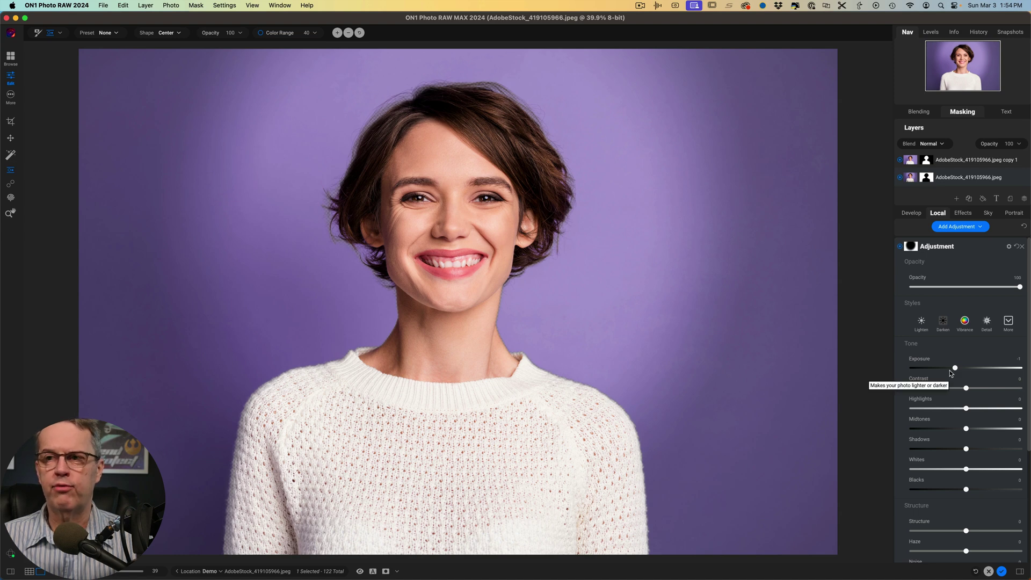
- Set vignette Exposure to -1.4, widen the gradient's feathered edge and shrink its inner ellipse
mouse_move(956, 371)
mouse_down()
mouse_move(923, 372)
mouse_move(951, 374)
mouse_up()
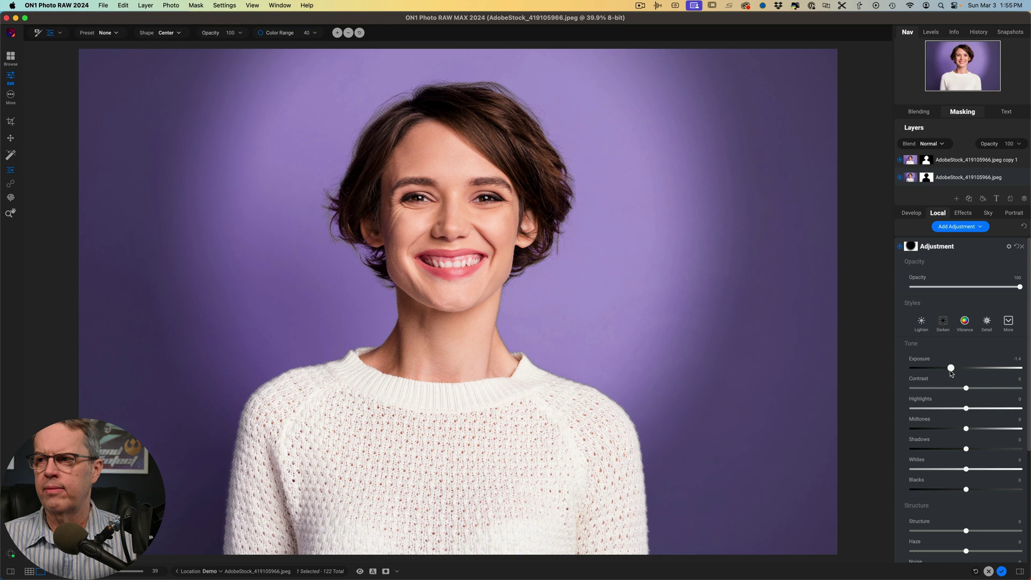
mouse_move(800, 342)
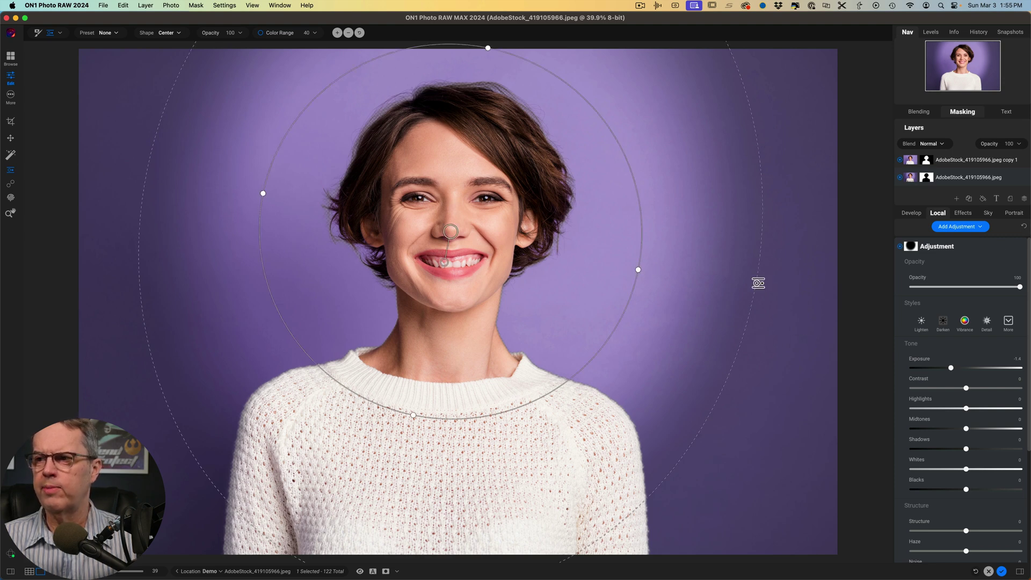
drag(755, 284, 790, 287)
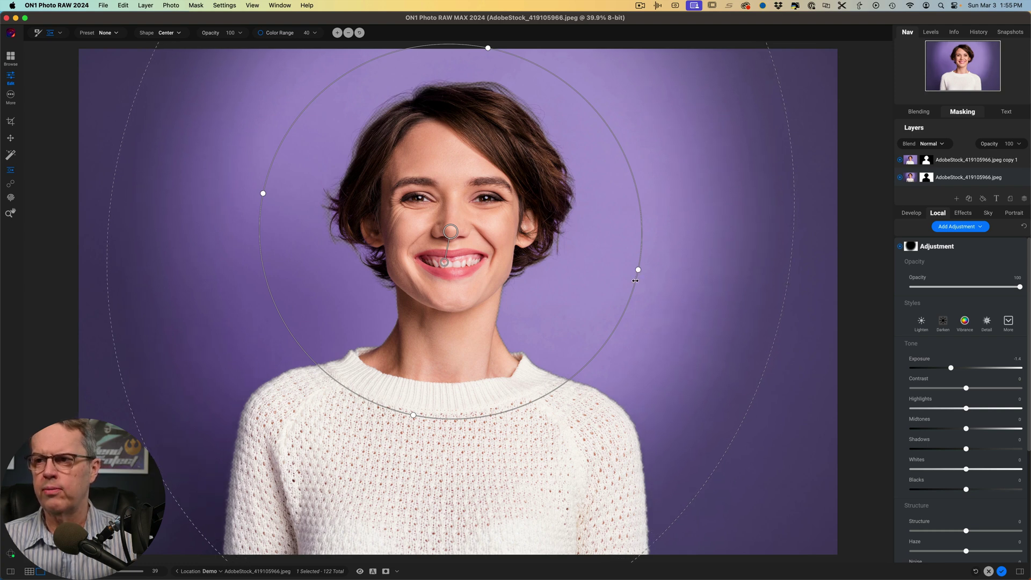
drag(636, 280, 592, 278)
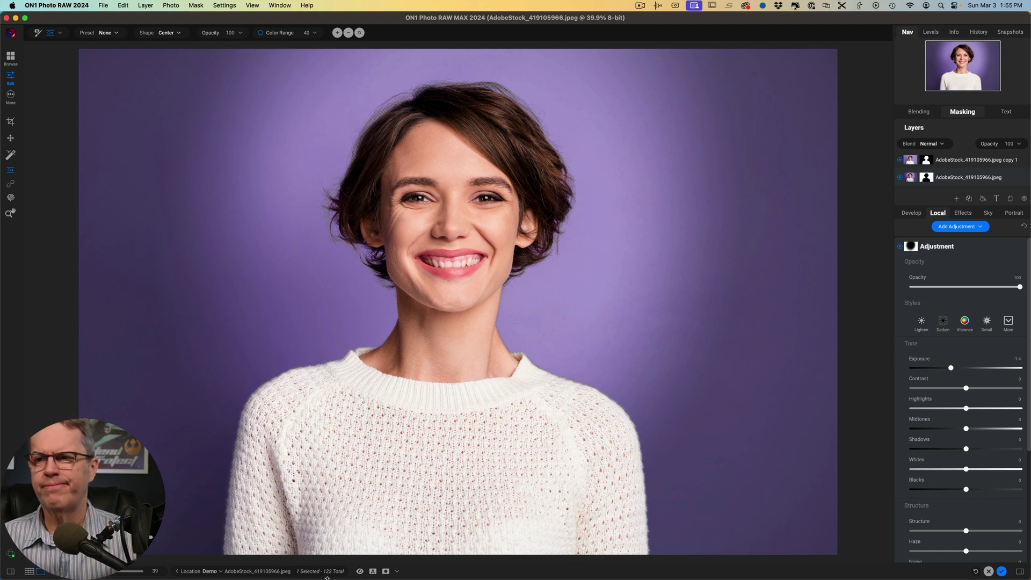
click(360, 572)
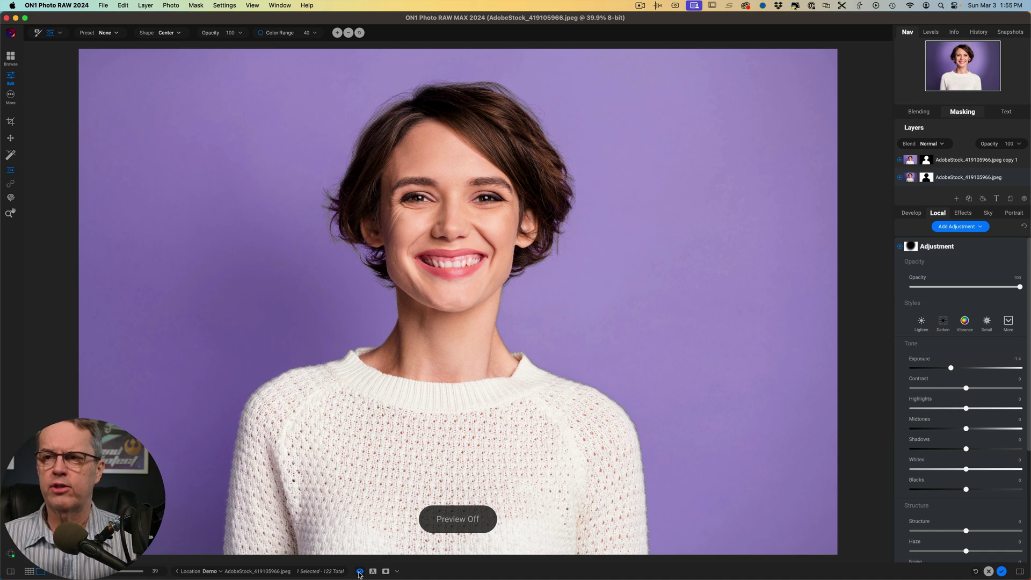
click(360, 572)
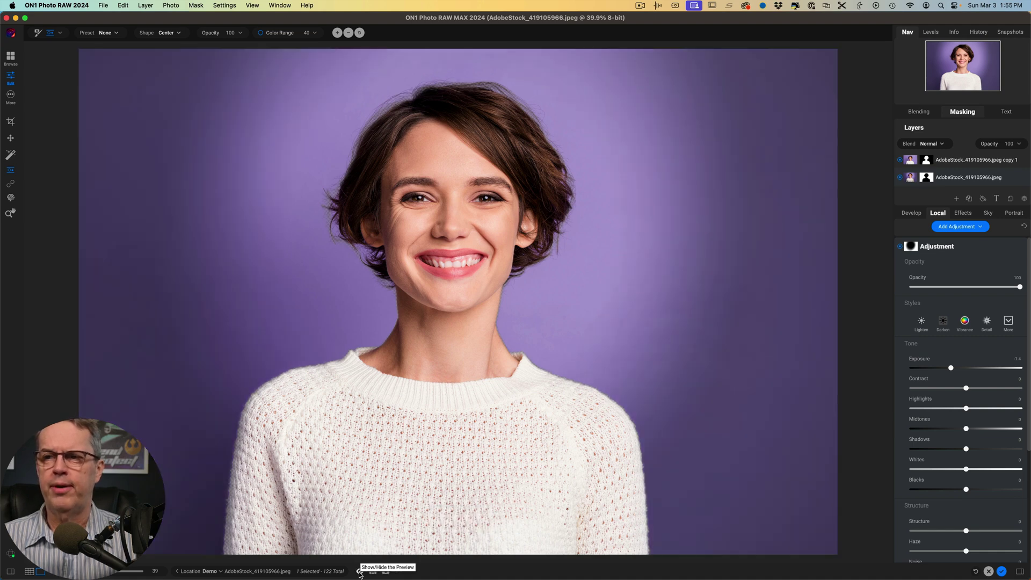